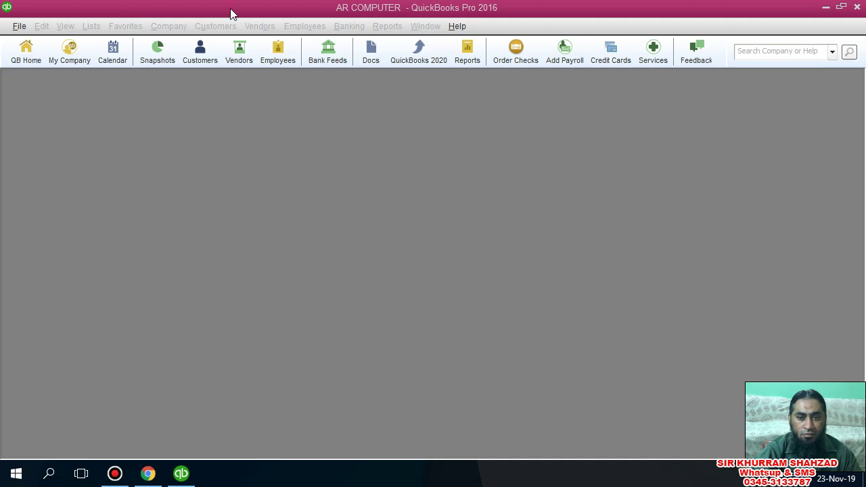
Maximize the Home window and open a blank sales receipt form.
mouse_move(309, 5)
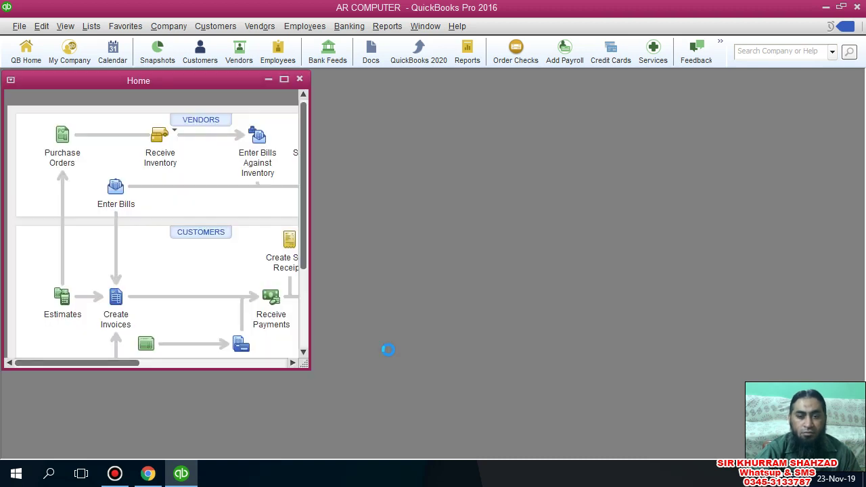
left_click(283, 80)
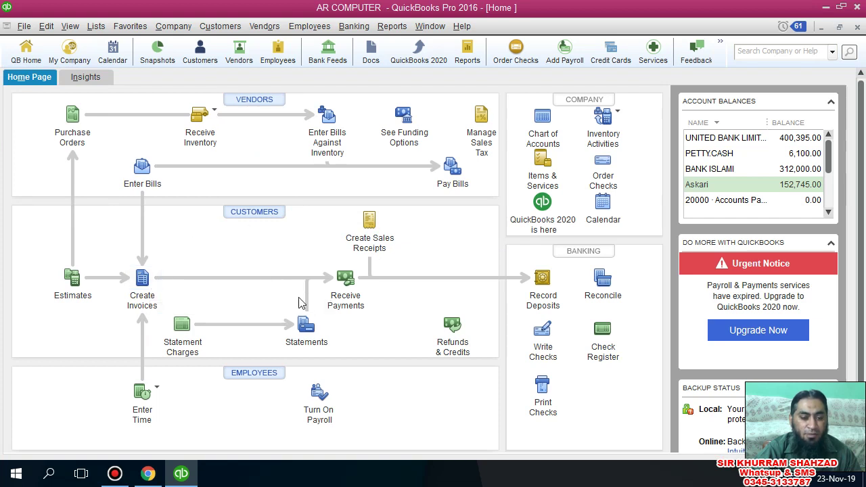
left_click(372, 217)
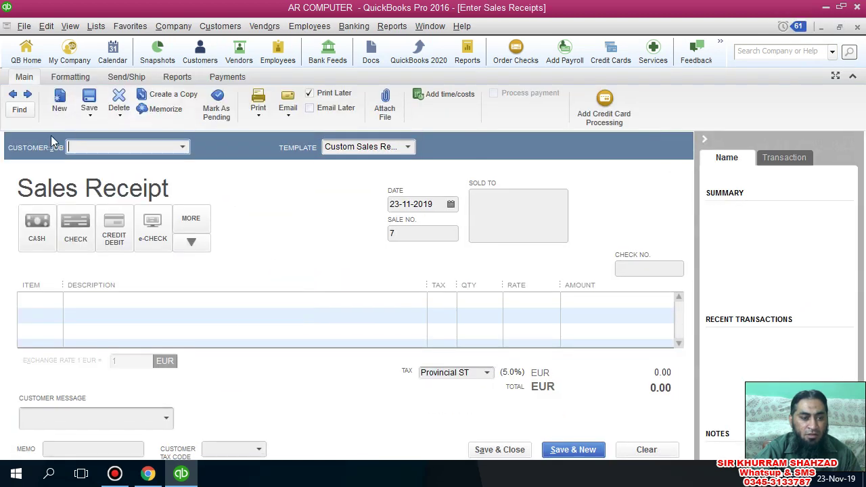
Look at the previously saved sales receipt and return to the blank one.
left_click(12, 95)
left_click(13, 96)
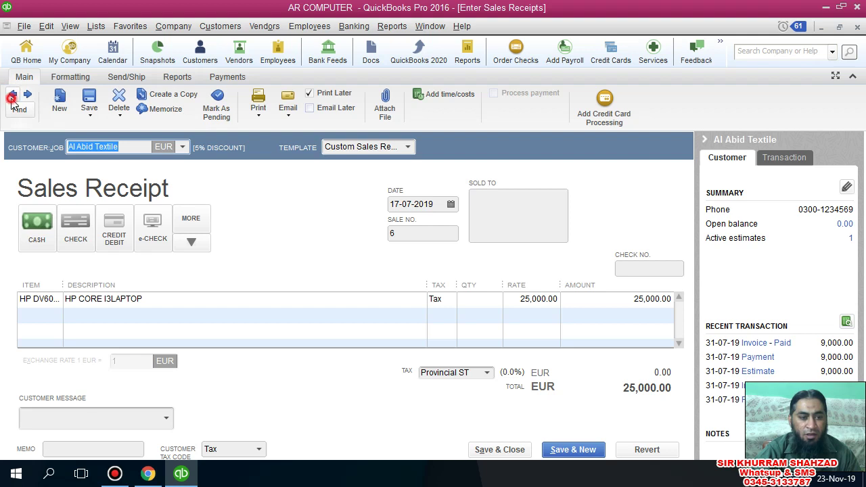
left_click(27, 96)
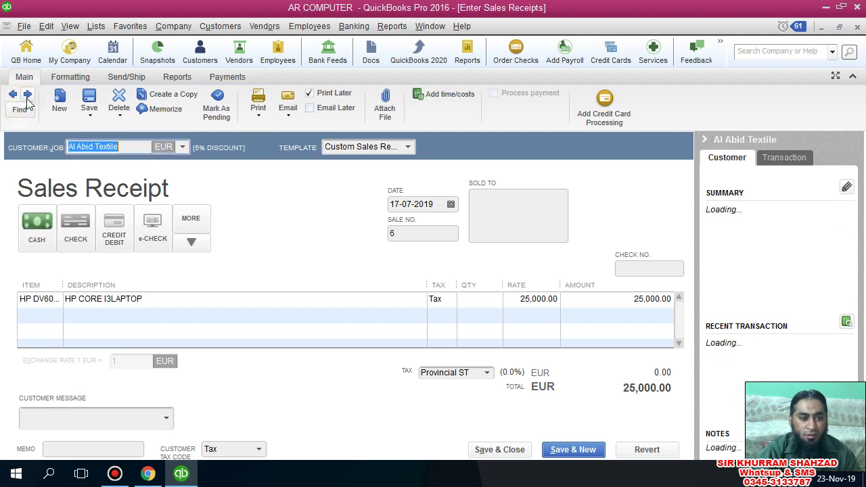
left_click(27, 96)
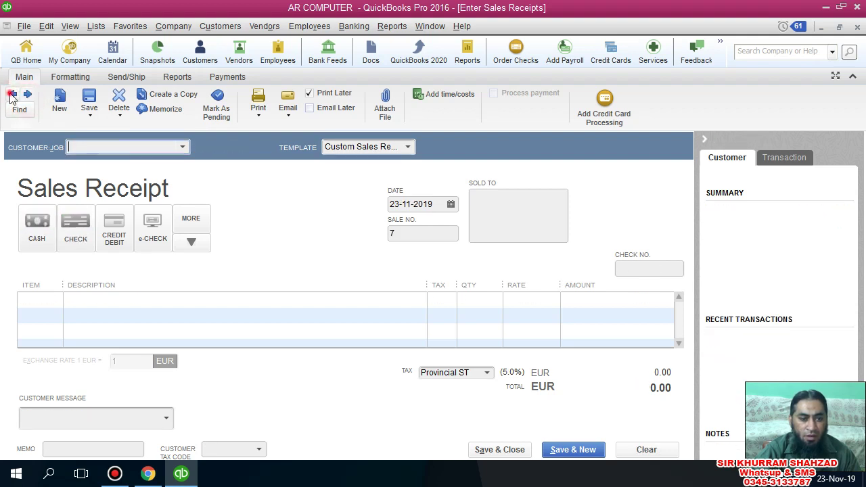
left_click(11, 96)
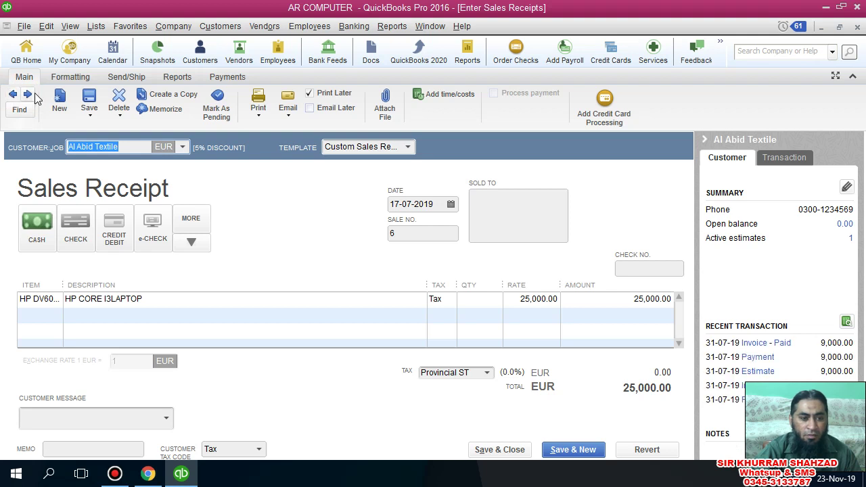
left_click(34, 93)
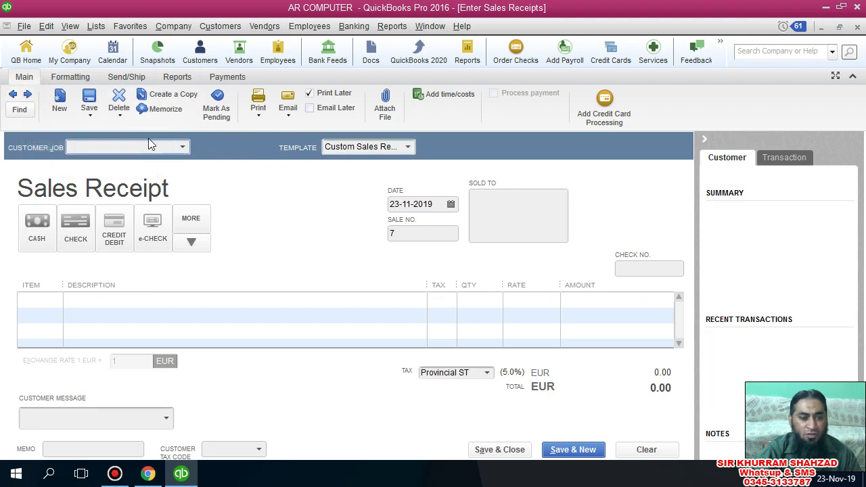
Select AA Traders as the receipt's customer and try A4 TECH WEBCAM as the first line item.
left_click(181, 147)
left_click(119, 196)
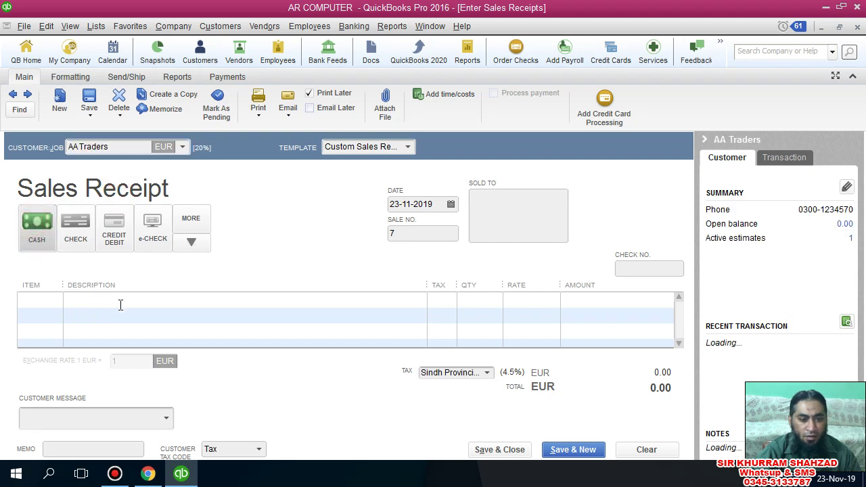
left_click(121, 305)
left_click(57, 299)
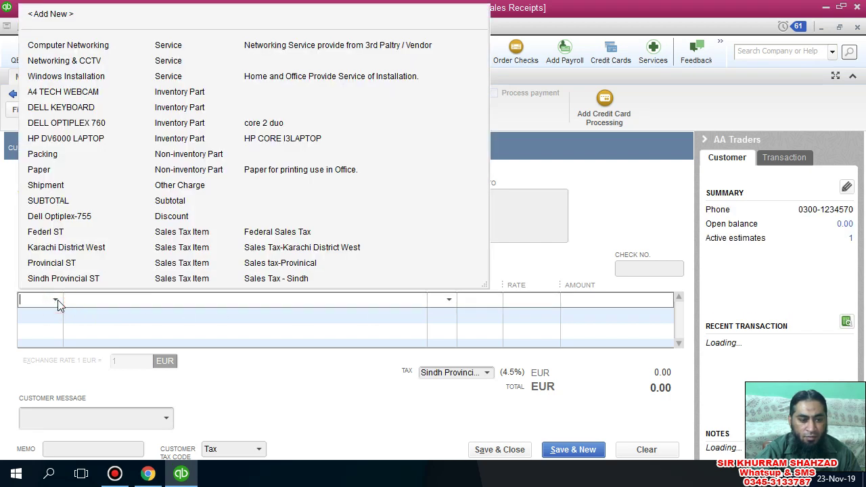
left_click(61, 93)
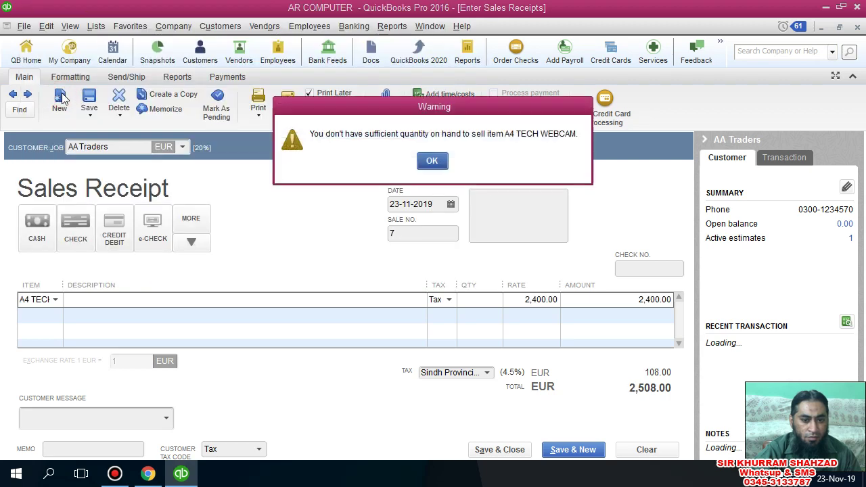
left_click(433, 160)
Replace the first line item with DELL KEYBOARD, quantity 2, and save the receipt to start a new one.
left_click(57, 299)
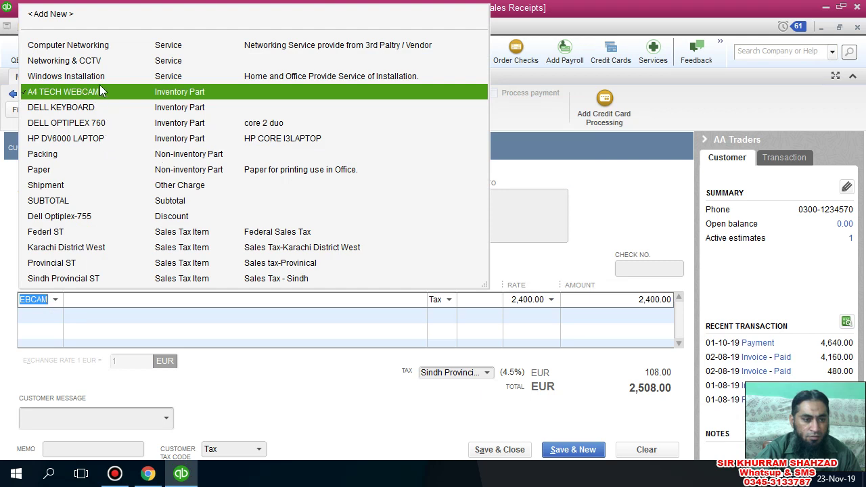
left_click(98, 108)
left_click(483, 304)
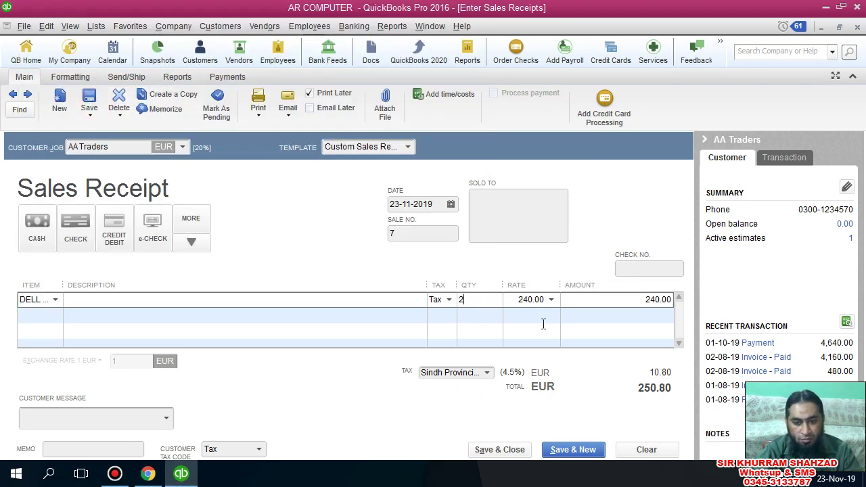
left_click(594, 297)
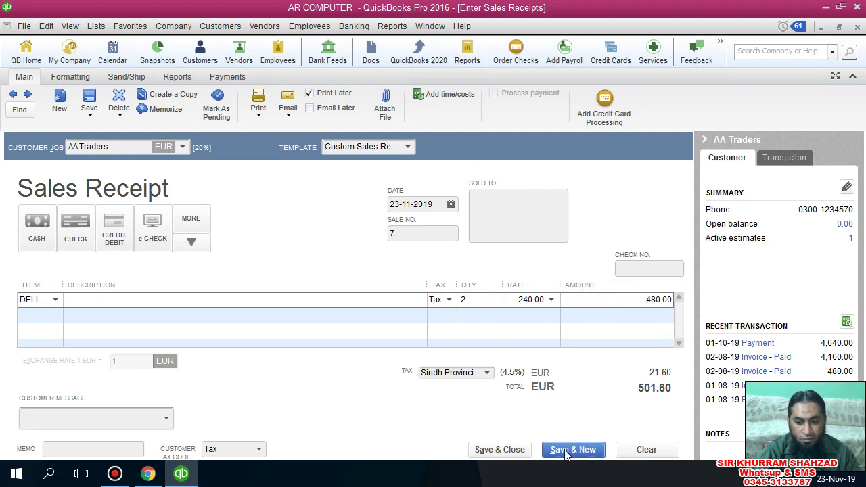
left_click(497, 452)
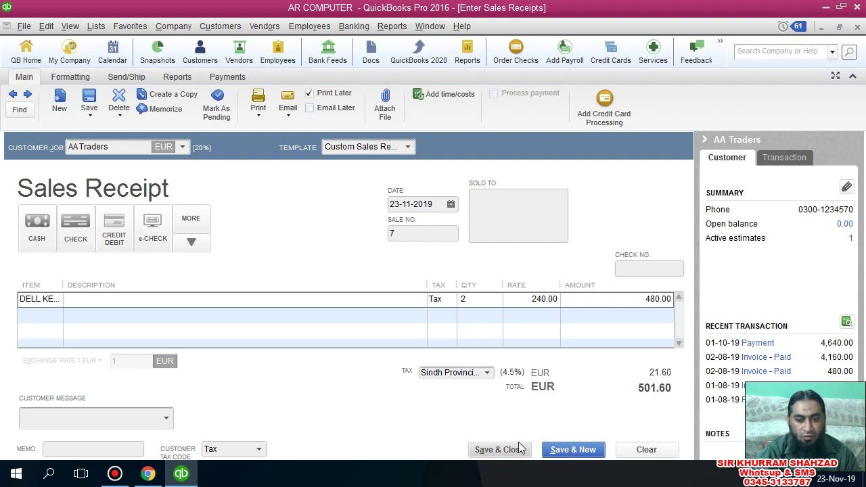
left_click(542, 449)
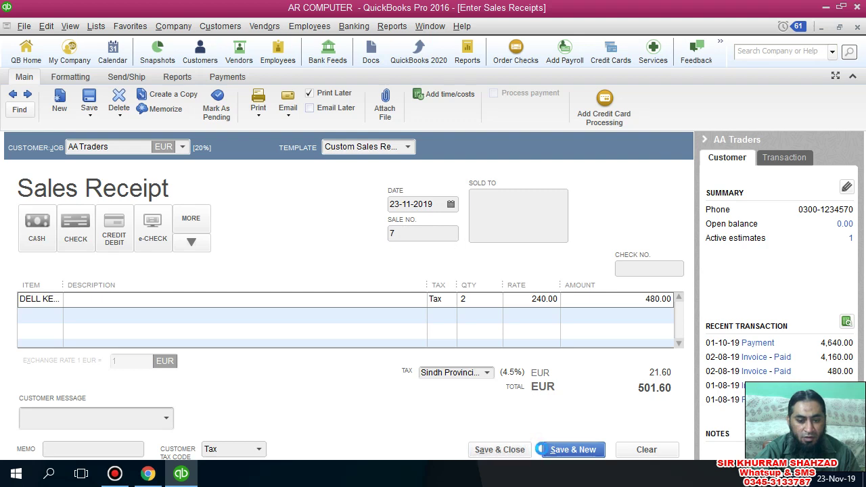
Select ABC Printers as the customer and DELL OPTIPLEX 760 as the item, dismissing the sales tax codes message for good.
left_click(182, 147)
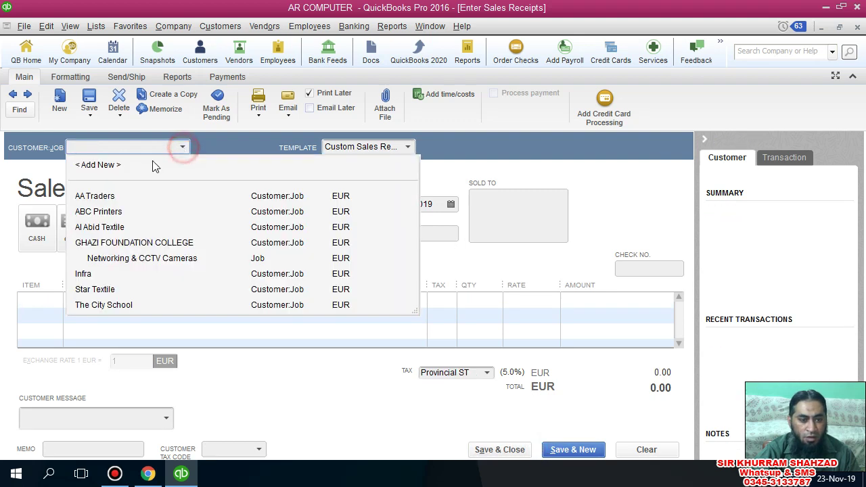
left_click(98, 212)
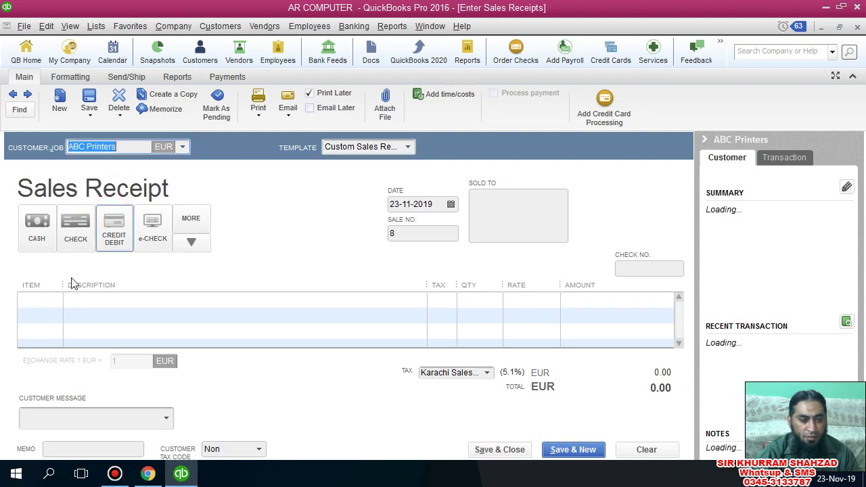
left_click(54, 304)
left_click(59, 301)
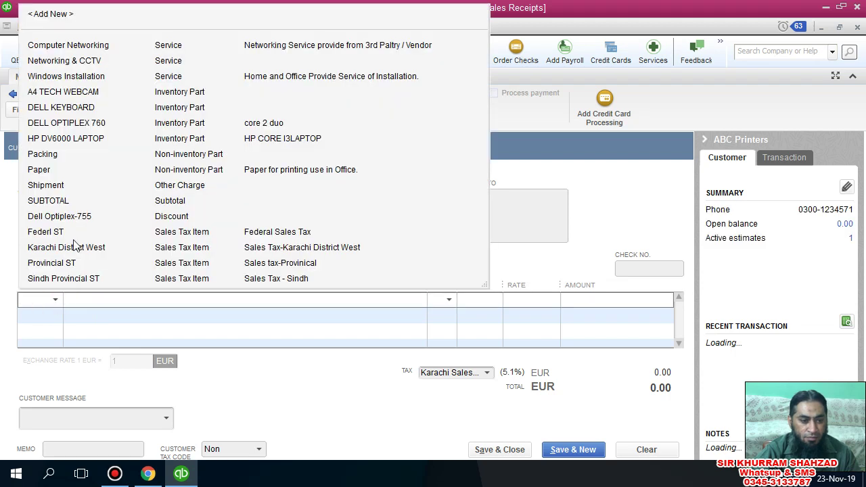
left_click(82, 125)
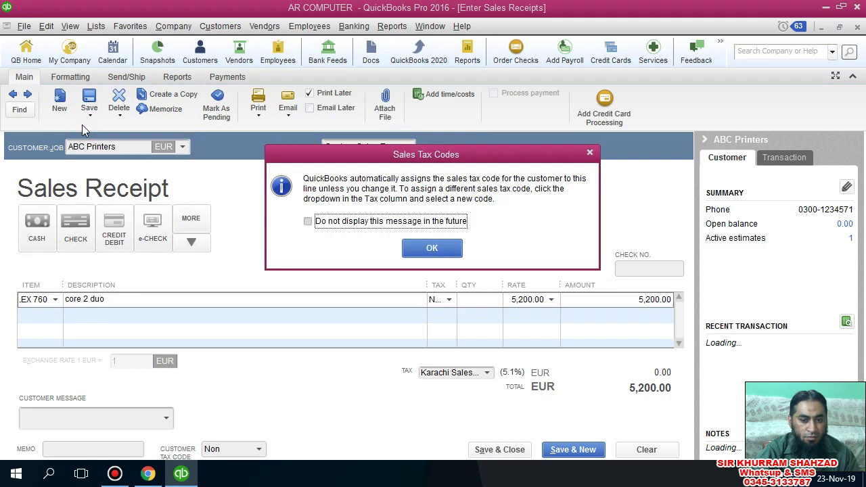
left_click(414, 225)
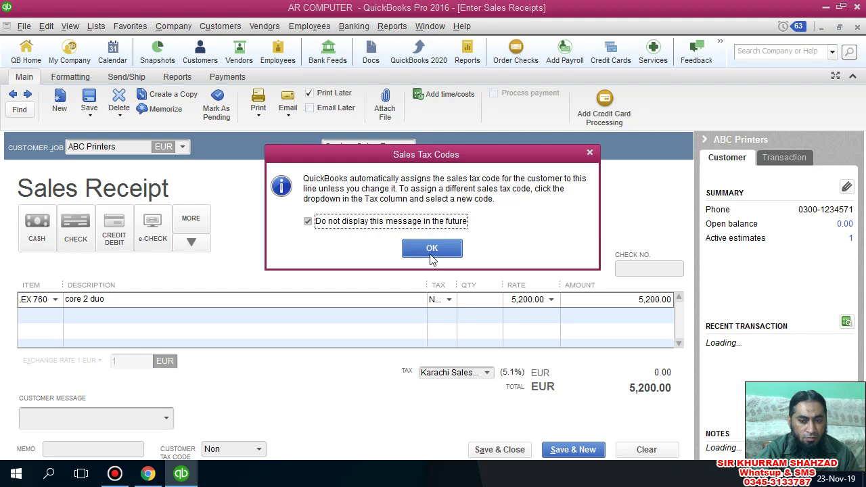
left_click(431, 248)
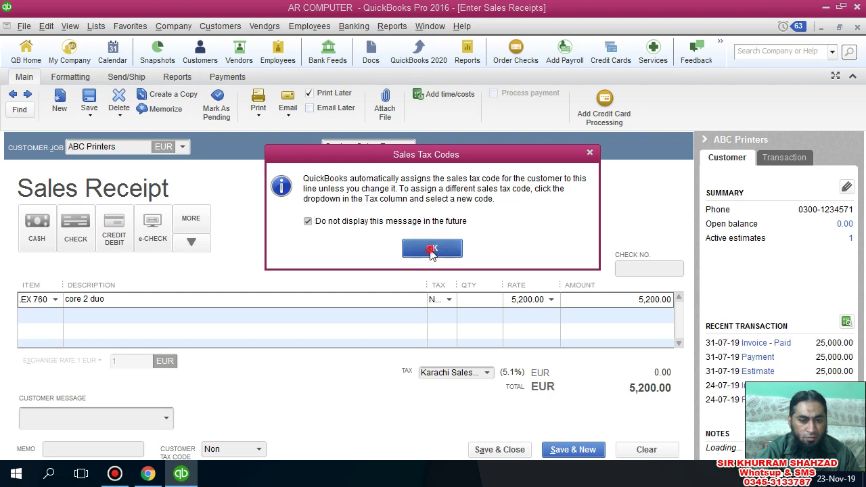
Replace the line item with HP DV6000 LAPTOP, quantity 1, and save and close the receipt.
left_click(55, 302)
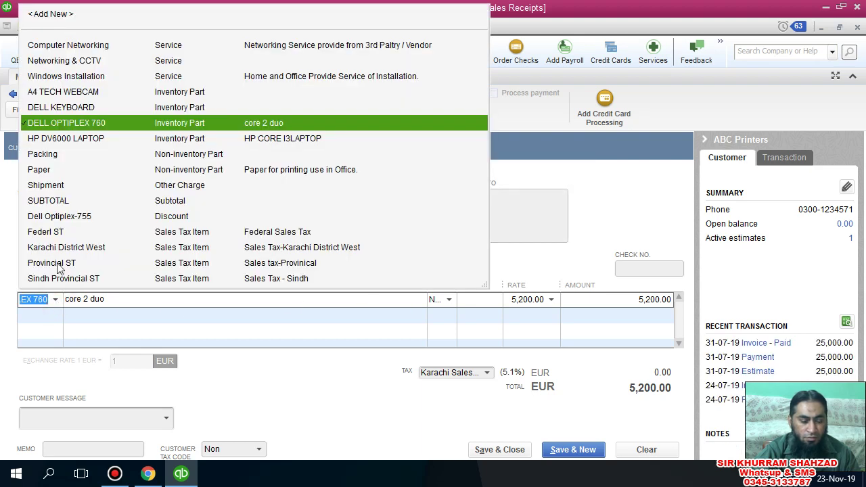
left_click(172, 142)
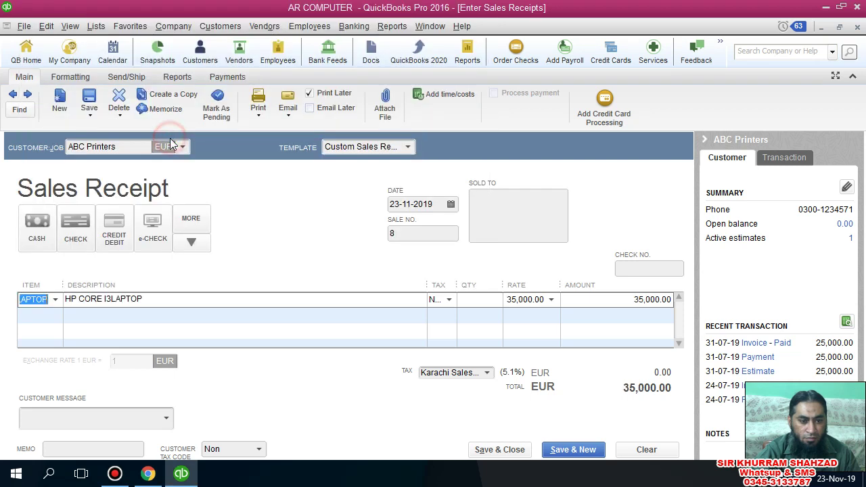
left_click(498, 302)
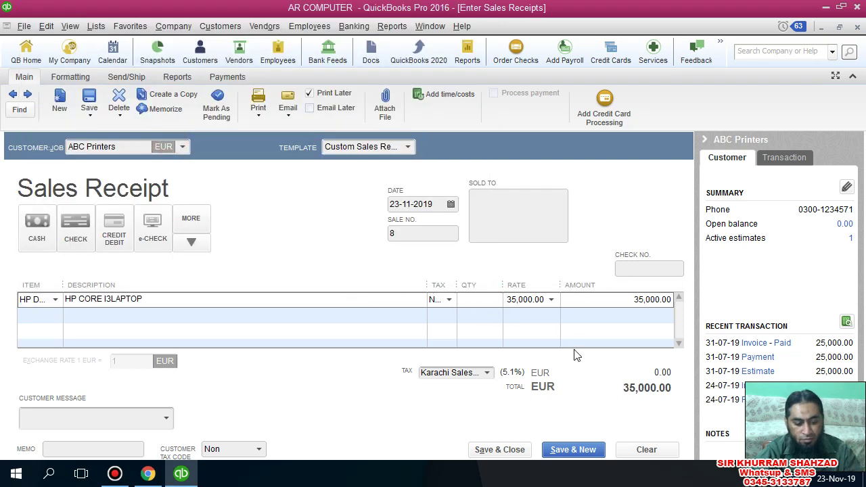
left_click(580, 316)
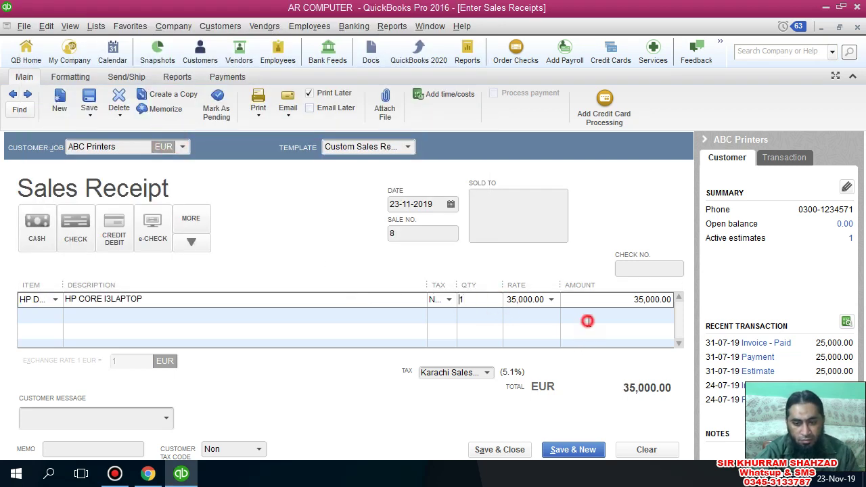
left_click(518, 452)
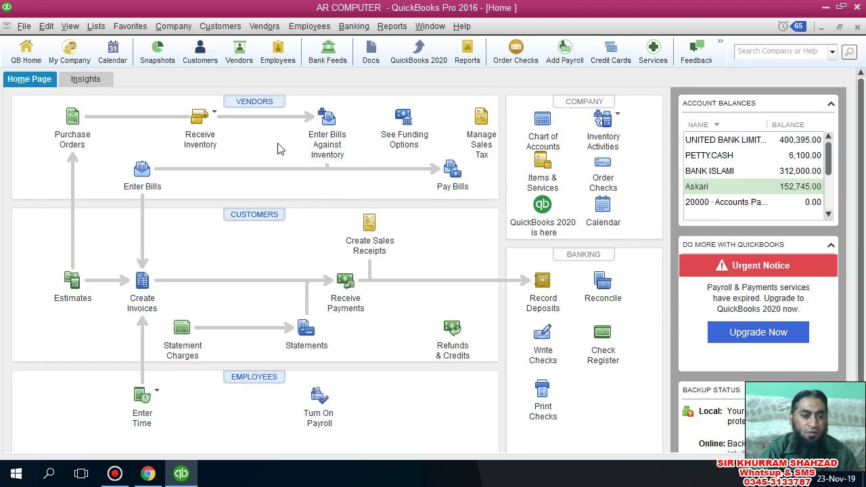
Reopen the sales receipt form and page back and forth through the saved receipts to review them.
left_click(370, 226)
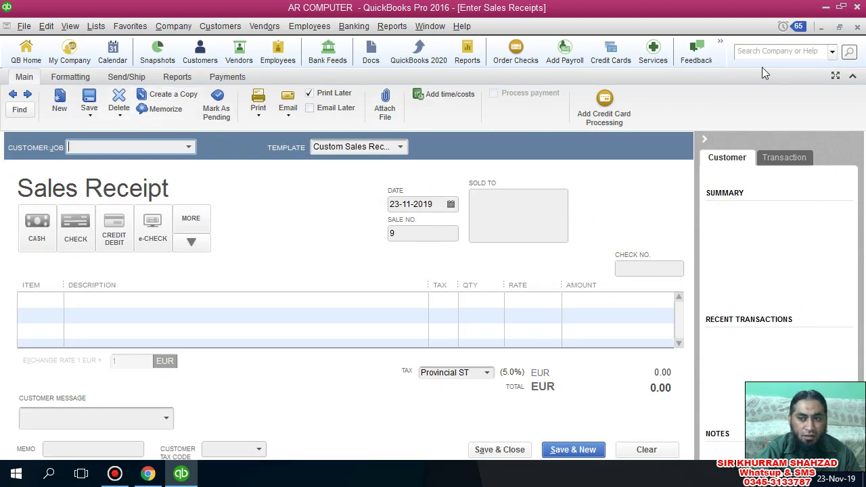
left_click(857, 25)
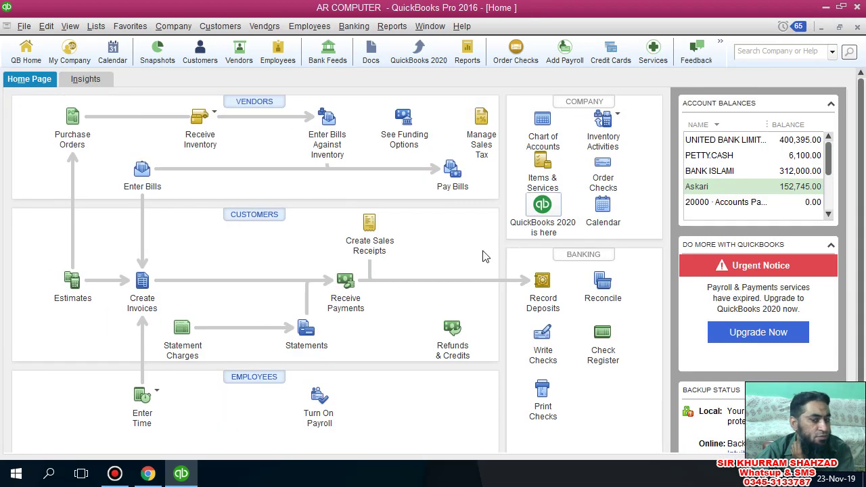
left_click(382, 228)
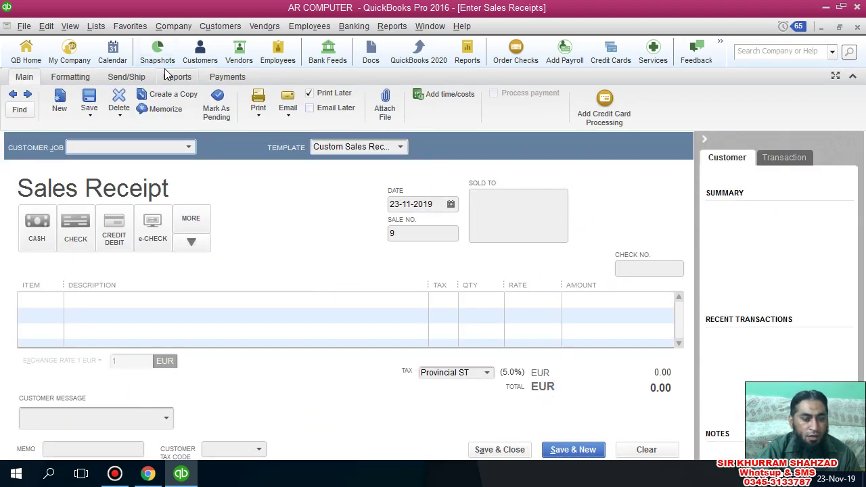
left_click(11, 96)
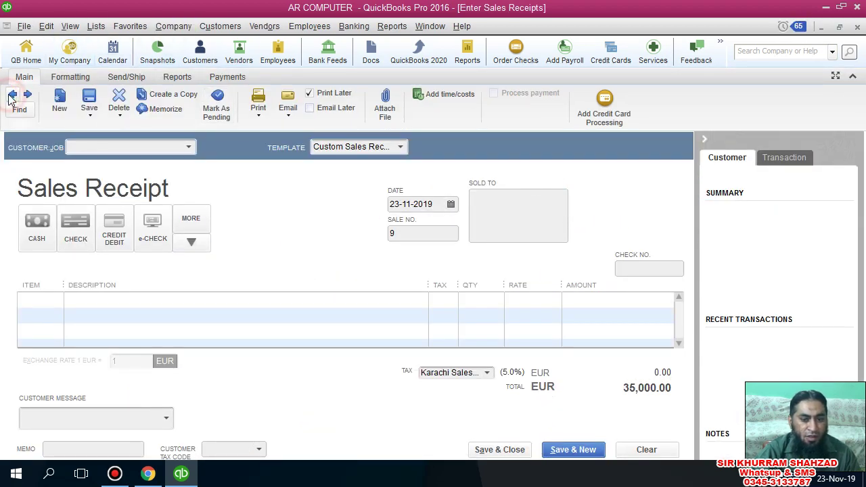
left_click(12, 96)
left_click(12, 96)
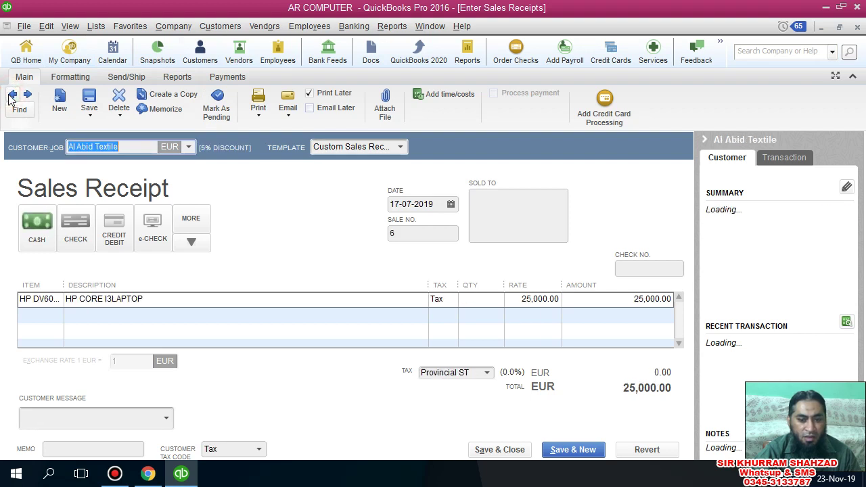
left_click(11, 96)
left_click(28, 95)
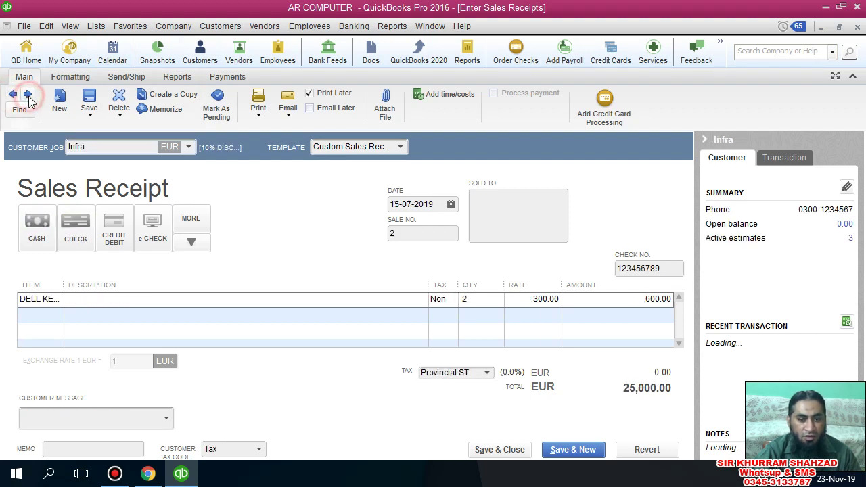
left_click(28, 95)
left_click(28, 95)
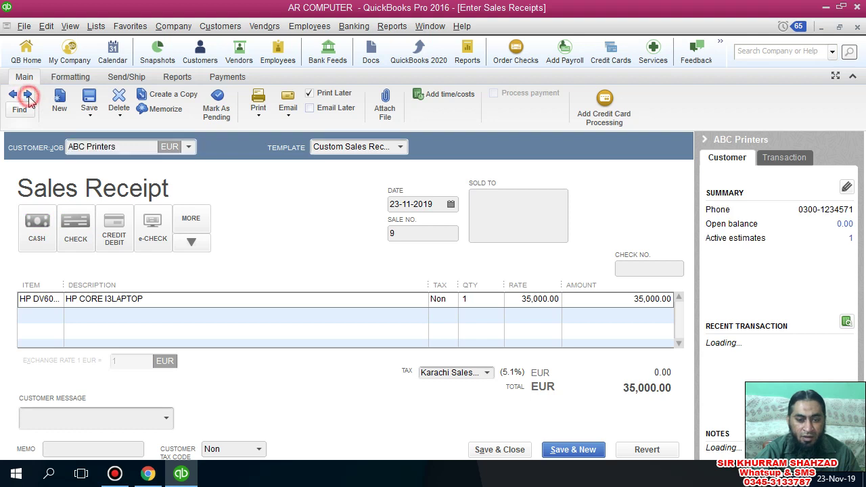
left_click(27, 95)
left_click(11, 95)
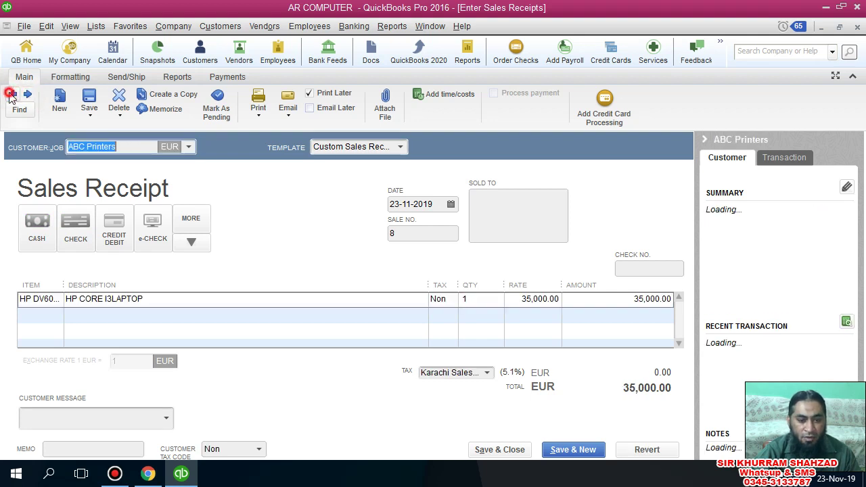
Go to the AA Traders sales receipt, sale no. 7, and delete it, confirming the deletion.
left_click(10, 96)
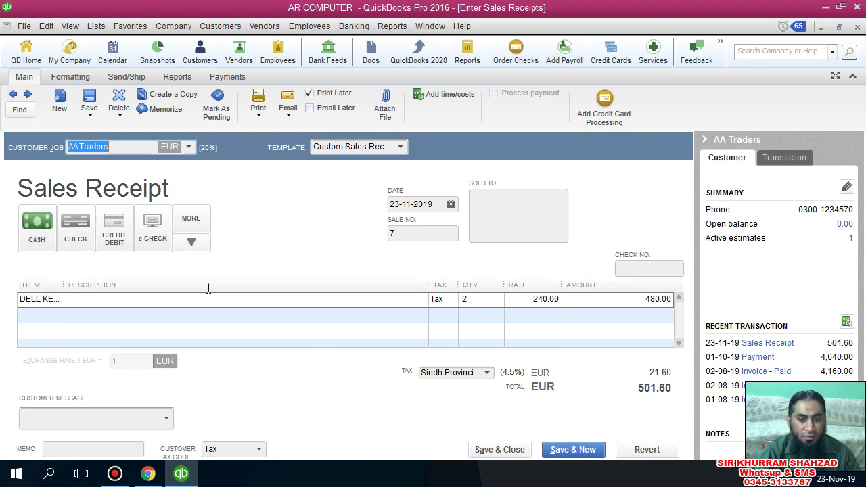
left_click(119, 115)
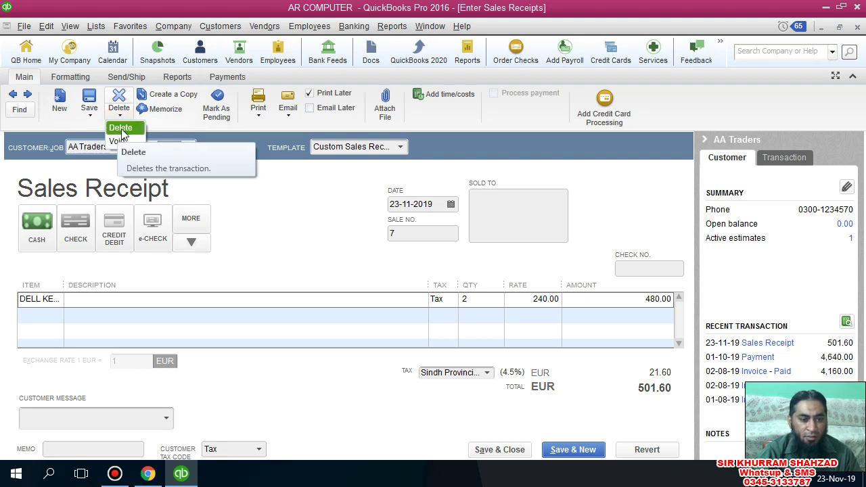
left_click(122, 129)
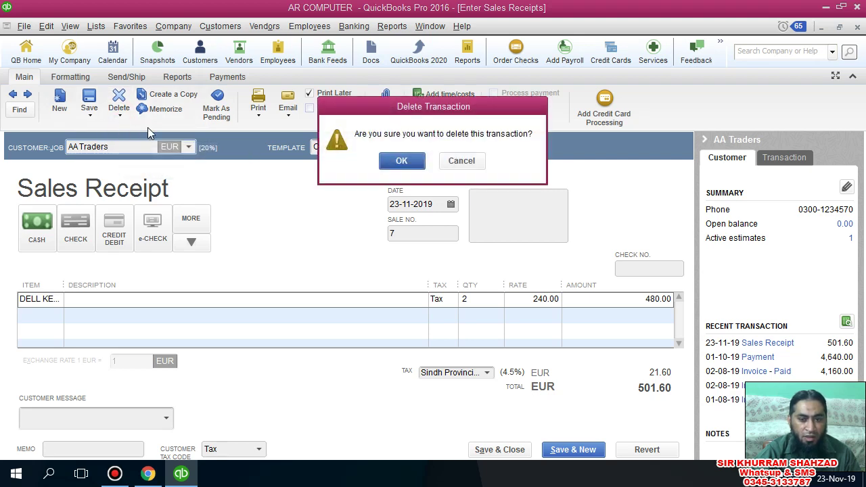
left_click(398, 163)
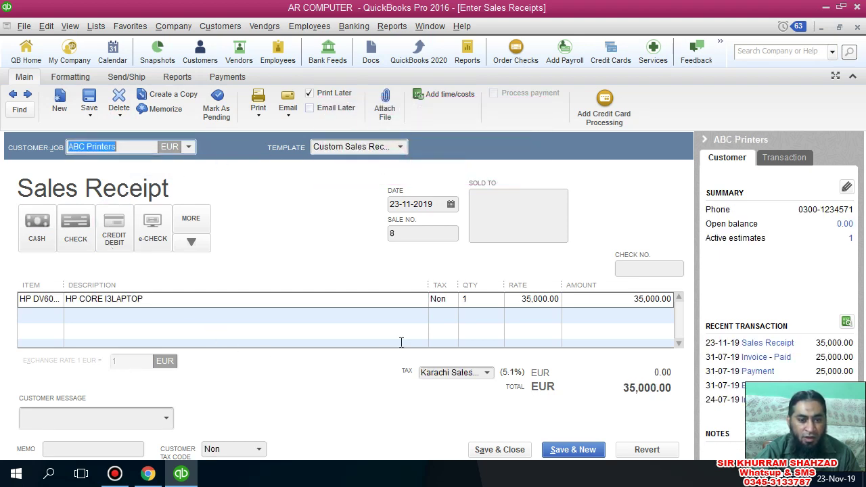
Page back and forth through the remaining sales receipts to check whether sale no. 7 is still among them.
left_click(12, 94)
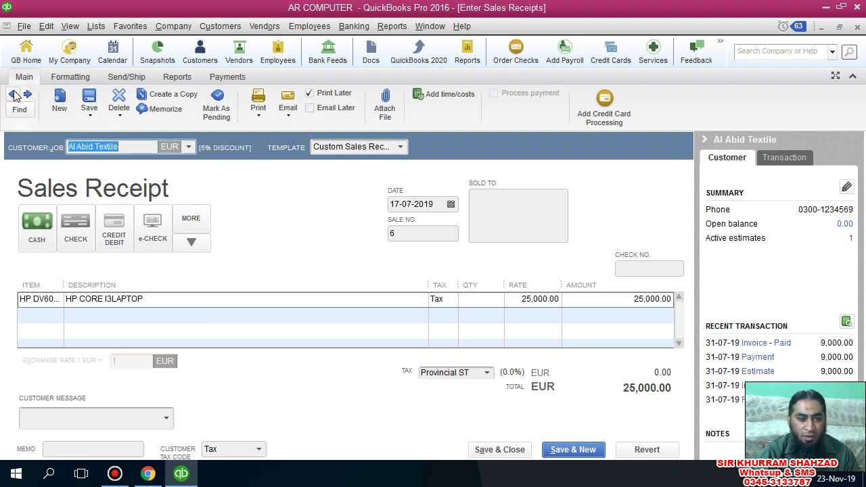
left_click(12, 95)
left_click(27, 94)
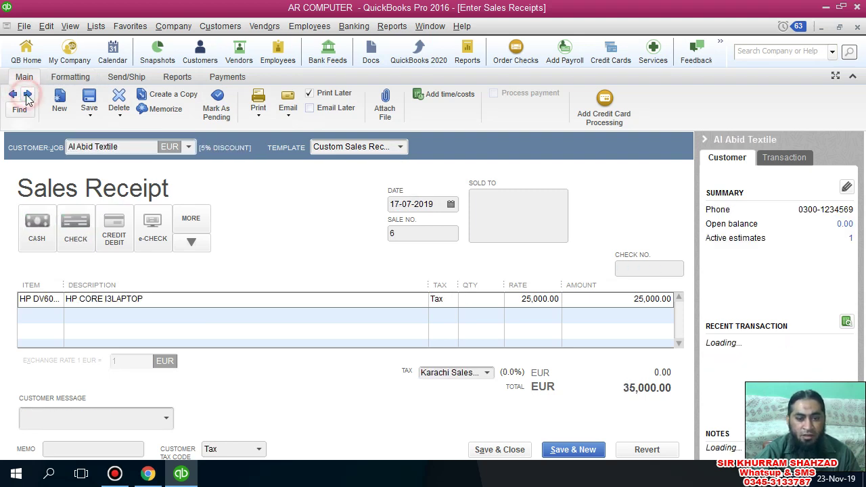
left_click(27, 95)
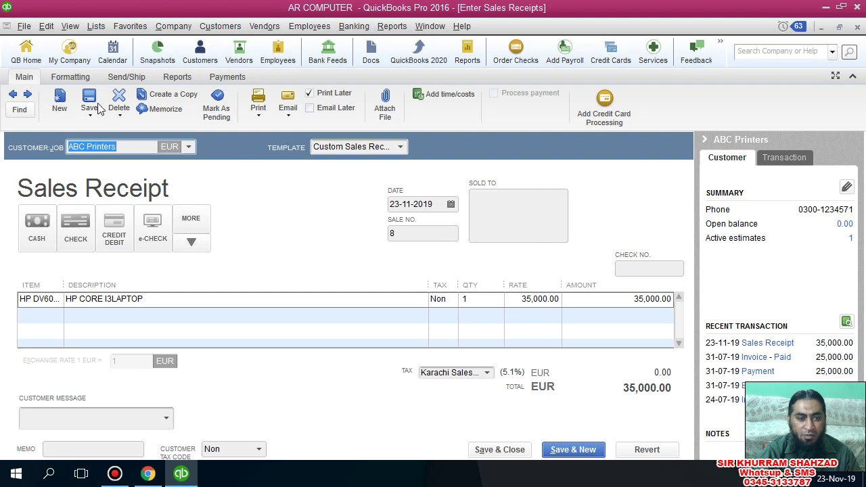
left_click(14, 95)
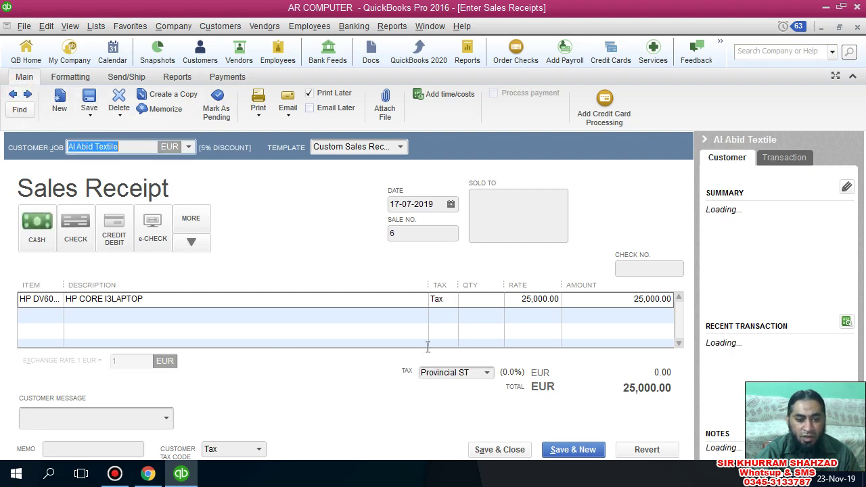
Void the ABC Printers sales receipt, sale no. 8, then save and close it, recording the changes.
left_click(31, 95)
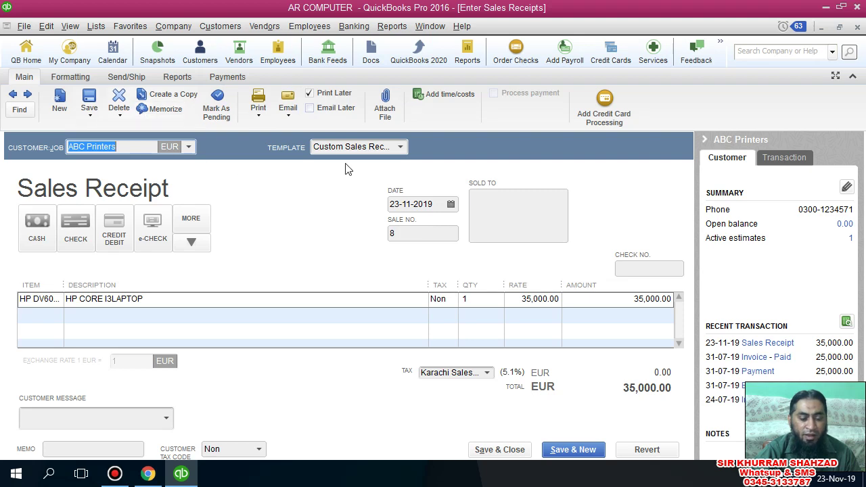
left_click(119, 114)
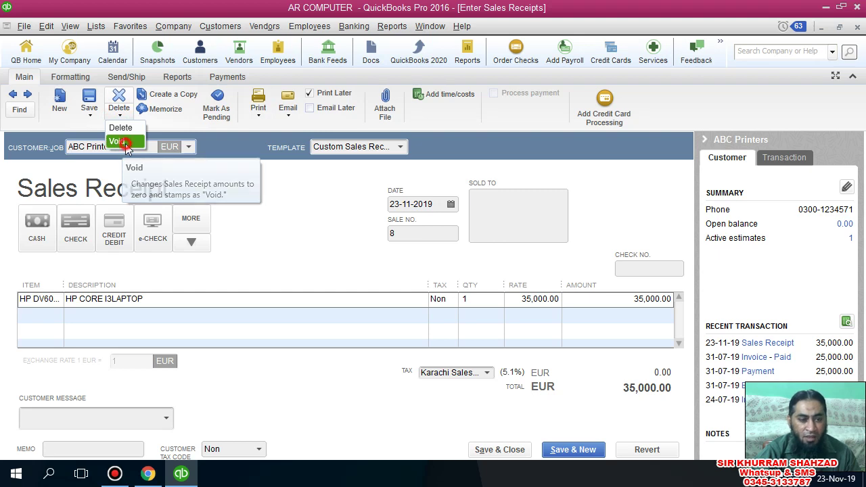
left_click(125, 143)
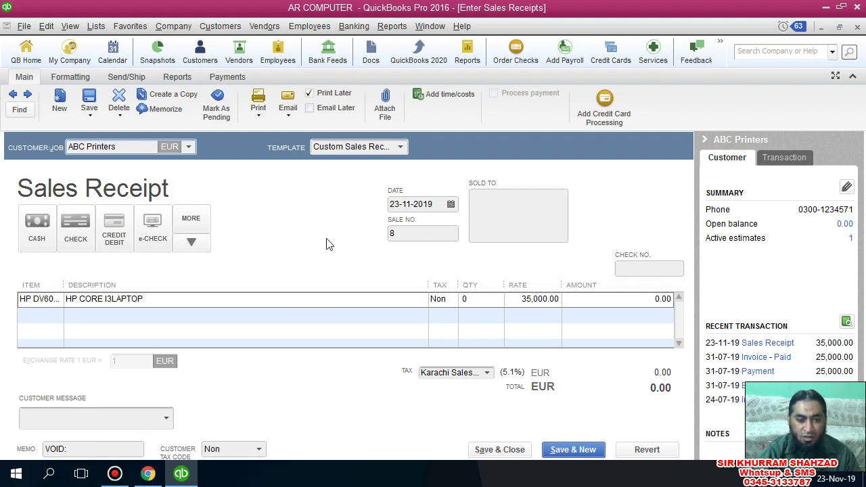
left_click(524, 455)
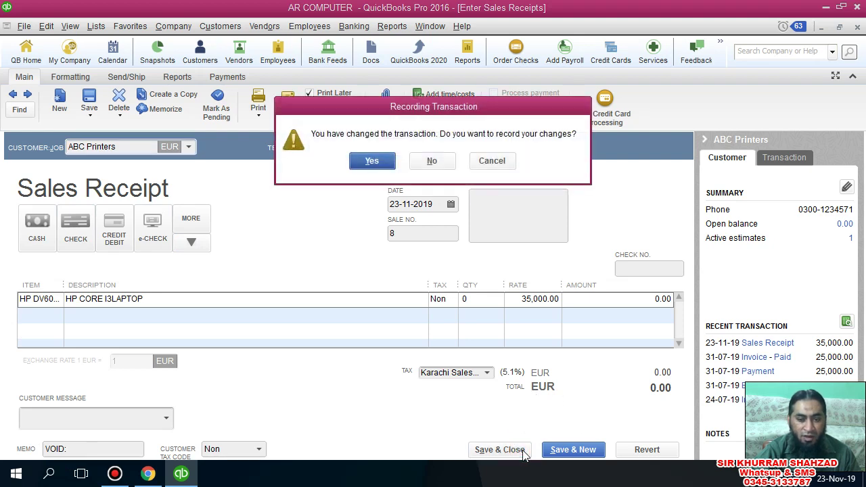
left_click(370, 160)
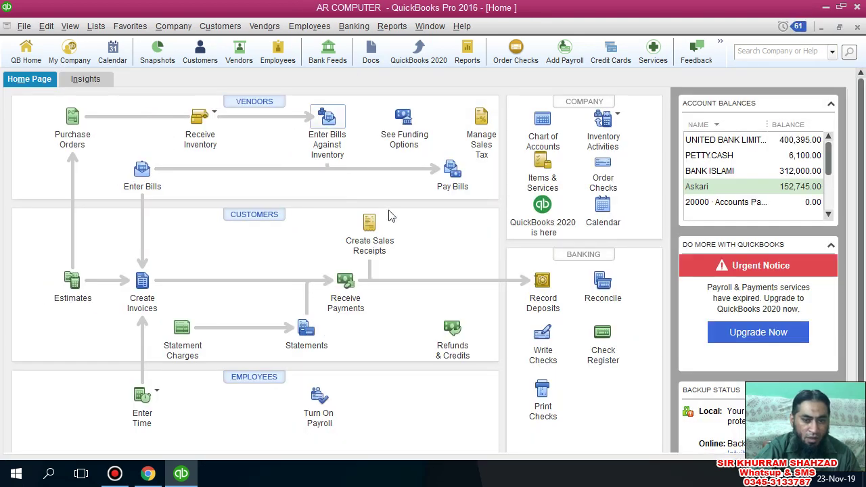
Reopen the sales receipt form and go back to the voided ABC Printers receipt to examine its quantity, amount and memo.
left_click(363, 230)
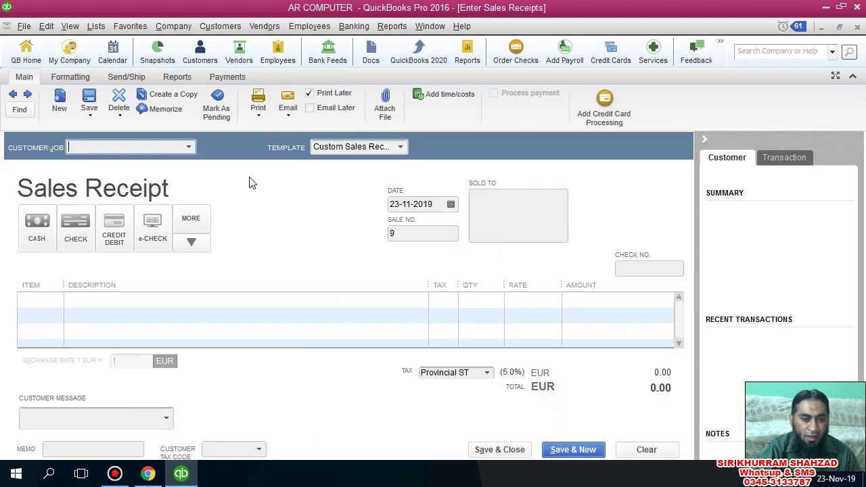
left_click(13, 95)
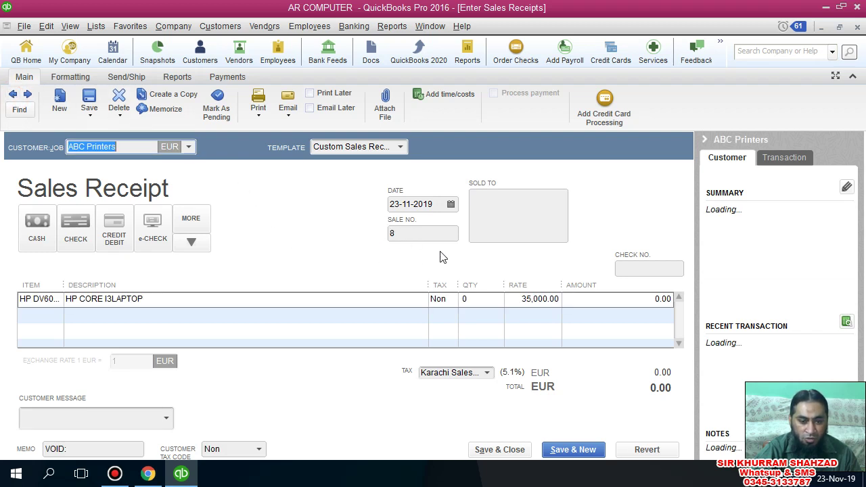
left_click(489, 298)
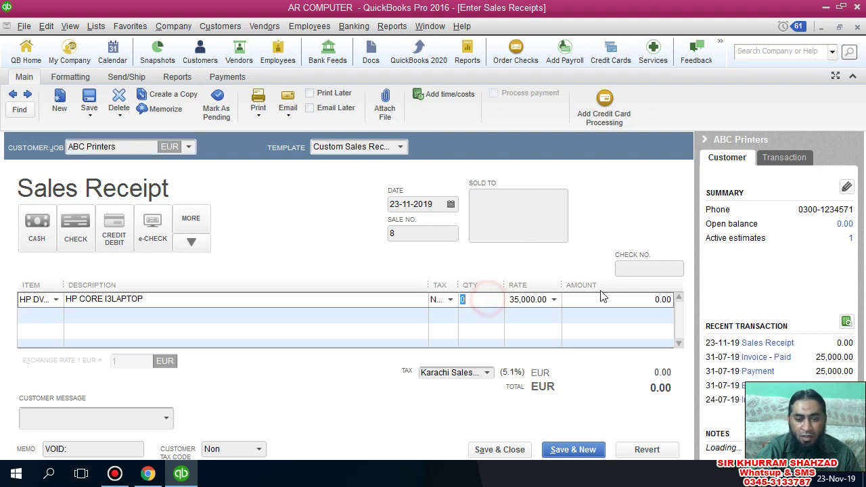
left_click(623, 366)
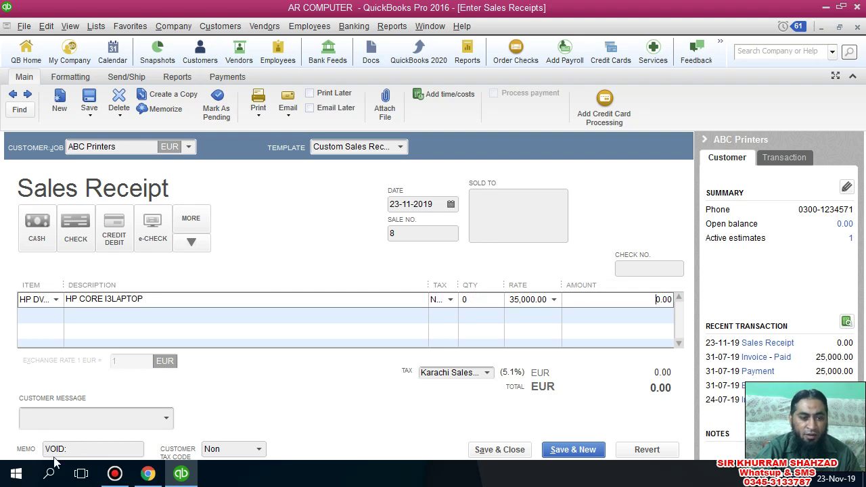
Preview the voided receipt's printout, zoom in on its line item, and close the preview and print settings without printing.
left_click(267, 101)
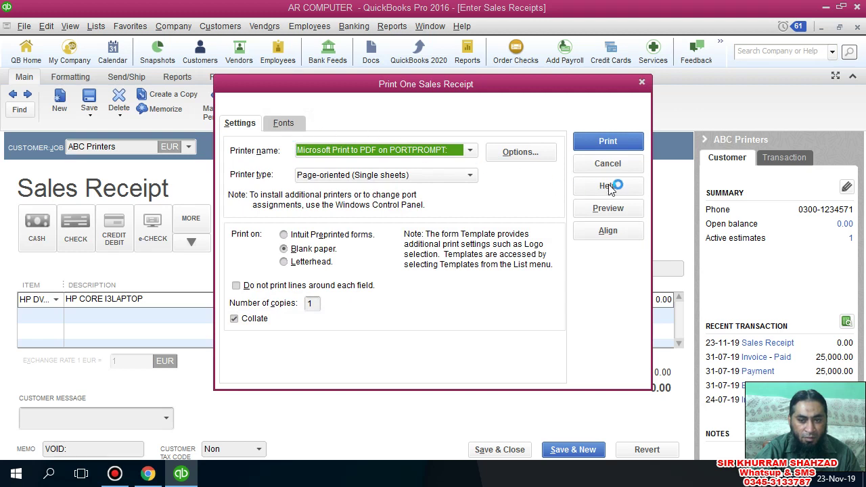
left_click(606, 211)
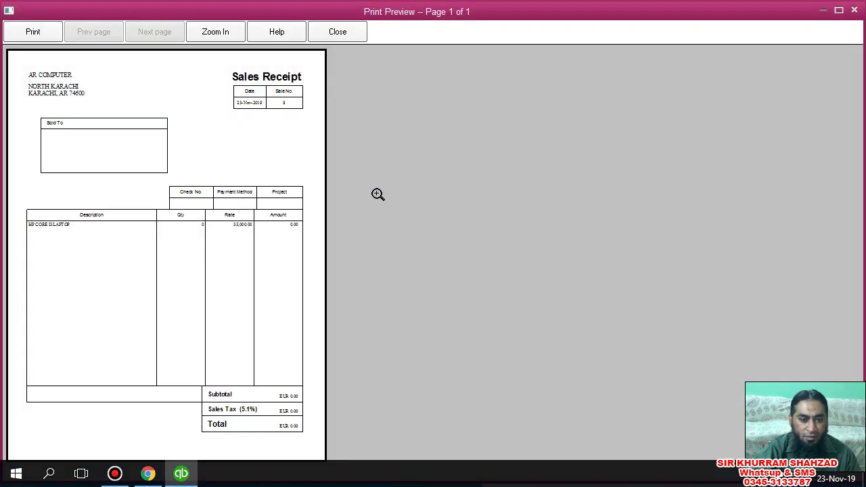
left_click(202, 234)
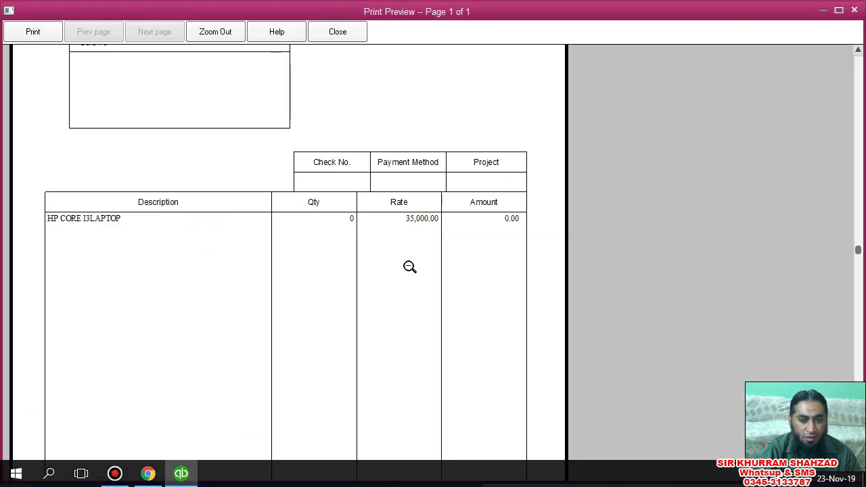
left_click(450, 334)
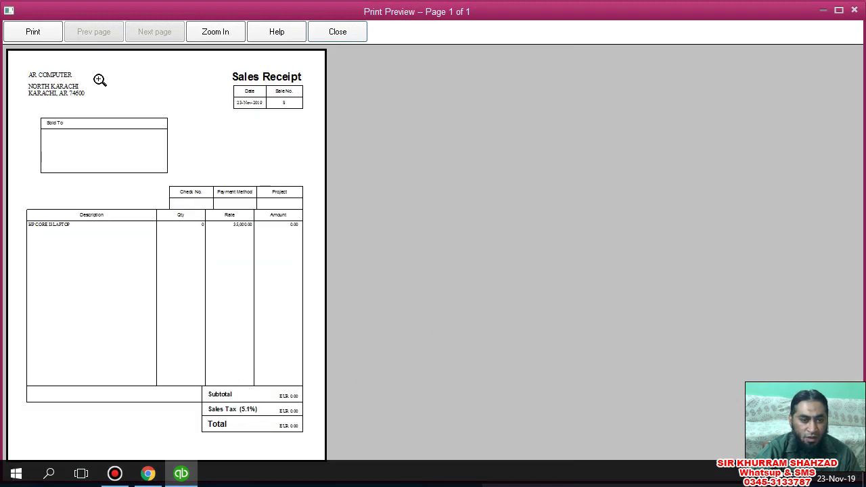
left_click(855, 12)
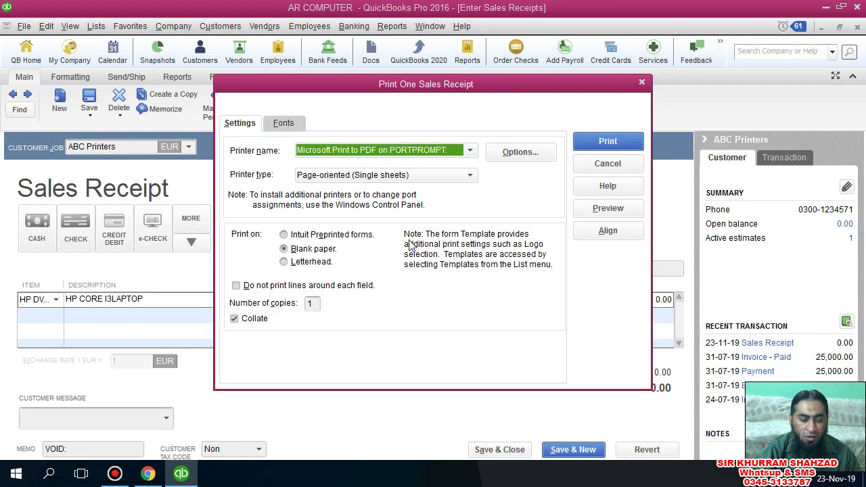
left_click(632, 163)
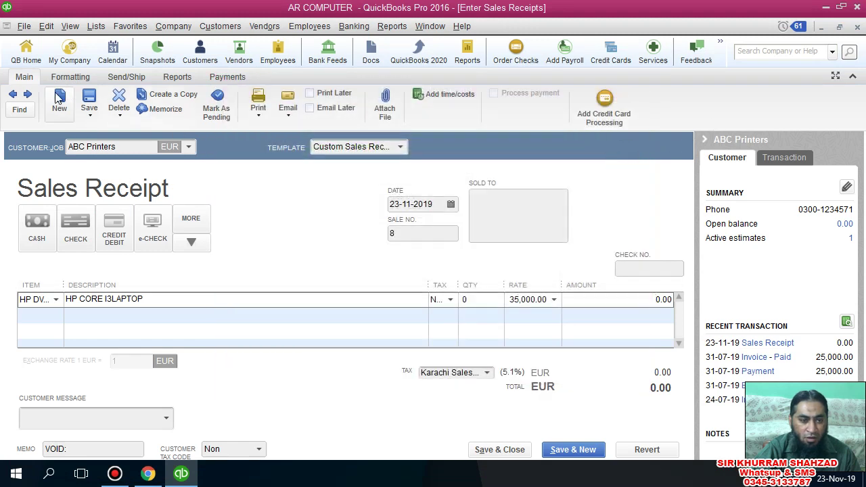
Page back to the Al Abid Textile receipt and open the Voided/Deleted Transactions Summary report.
left_click(17, 100)
left_click(17, 100)
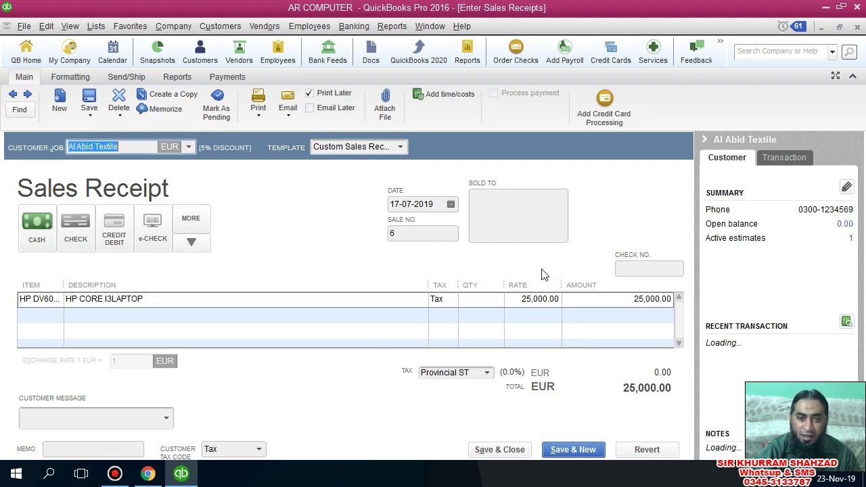
left_click(399, 25)
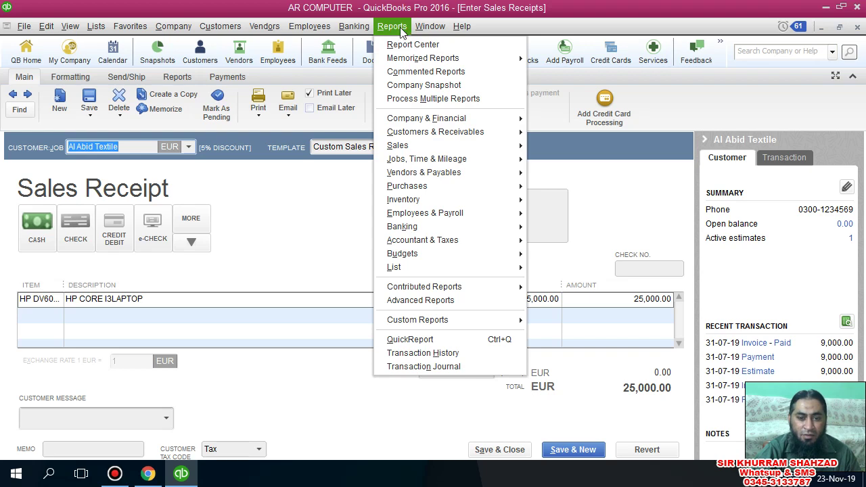
mouse_move(487, 218)
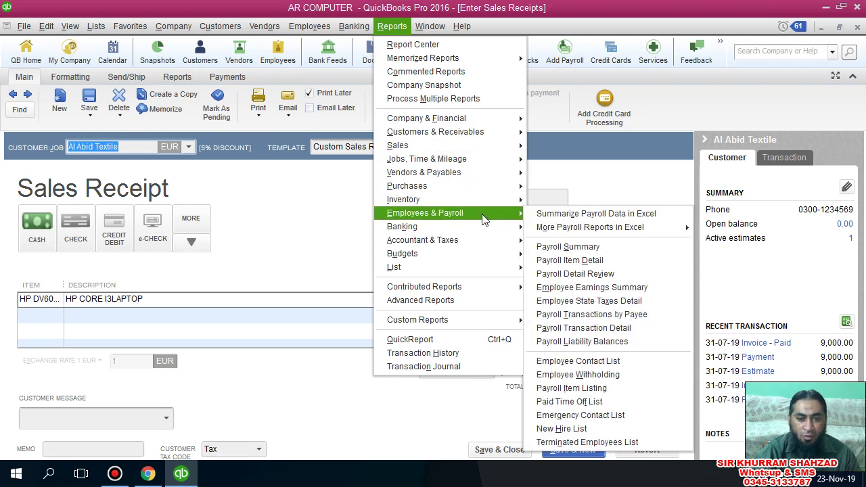
mouse_move(490, 187)
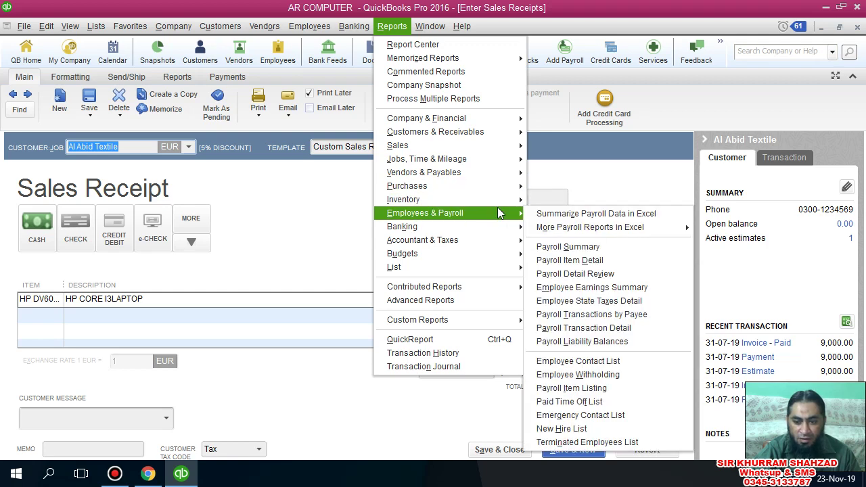
mouse_move(502, 232)
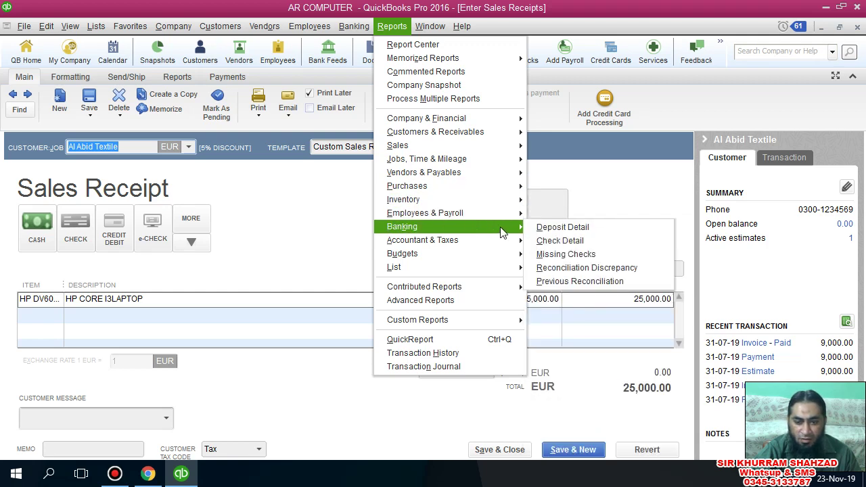
mouse_move(496, 296)
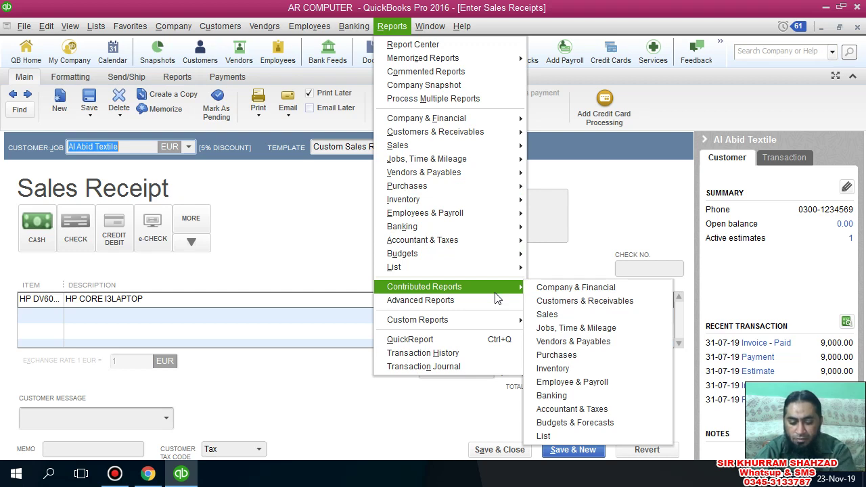
mouse_move(471, 256)
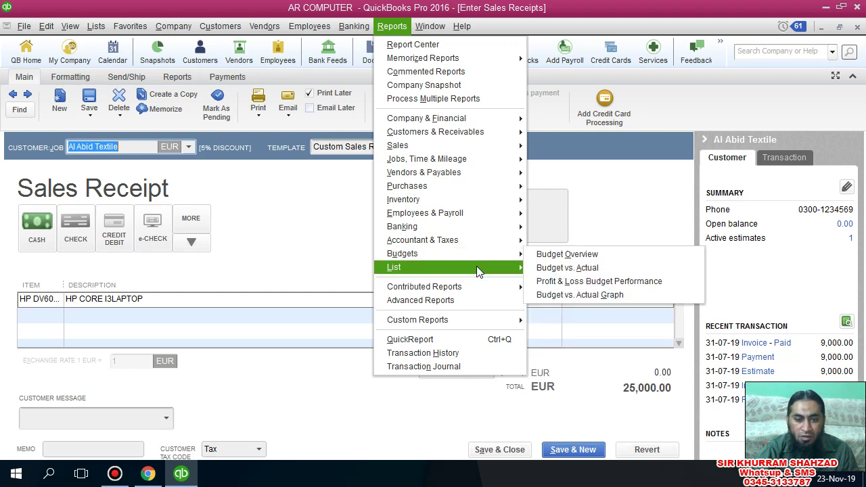
mouse_move(431, 246)
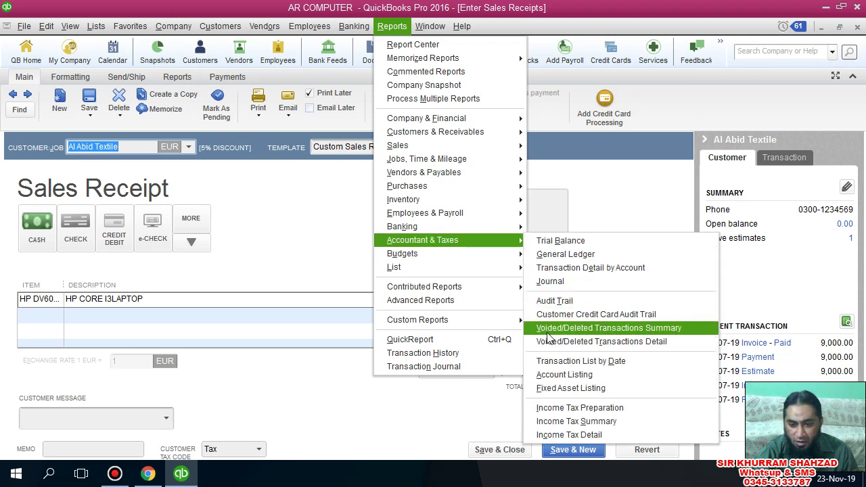
left_click(603, 328)
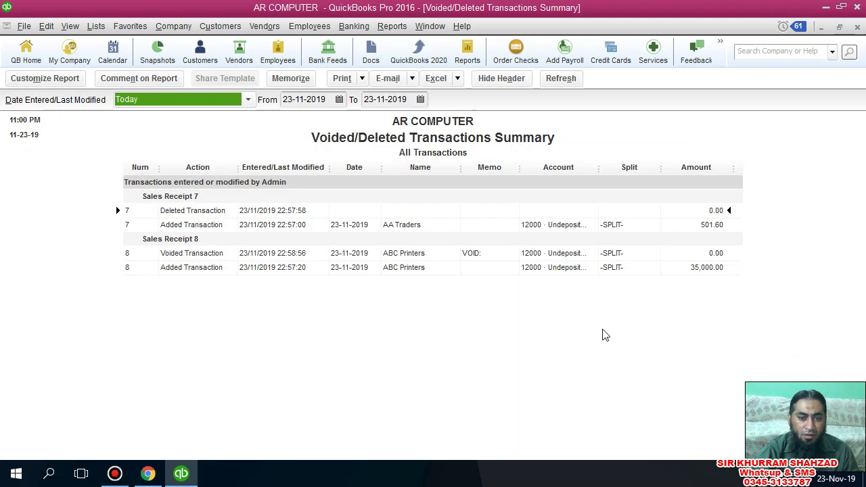